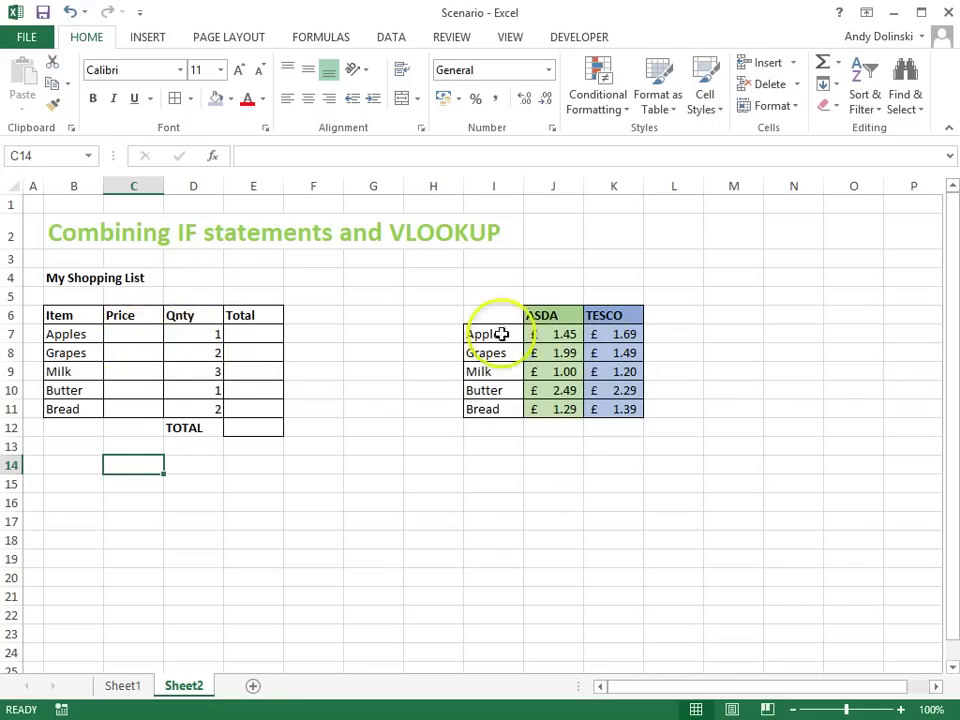
left_click_drag(120, 334, 137, 411)
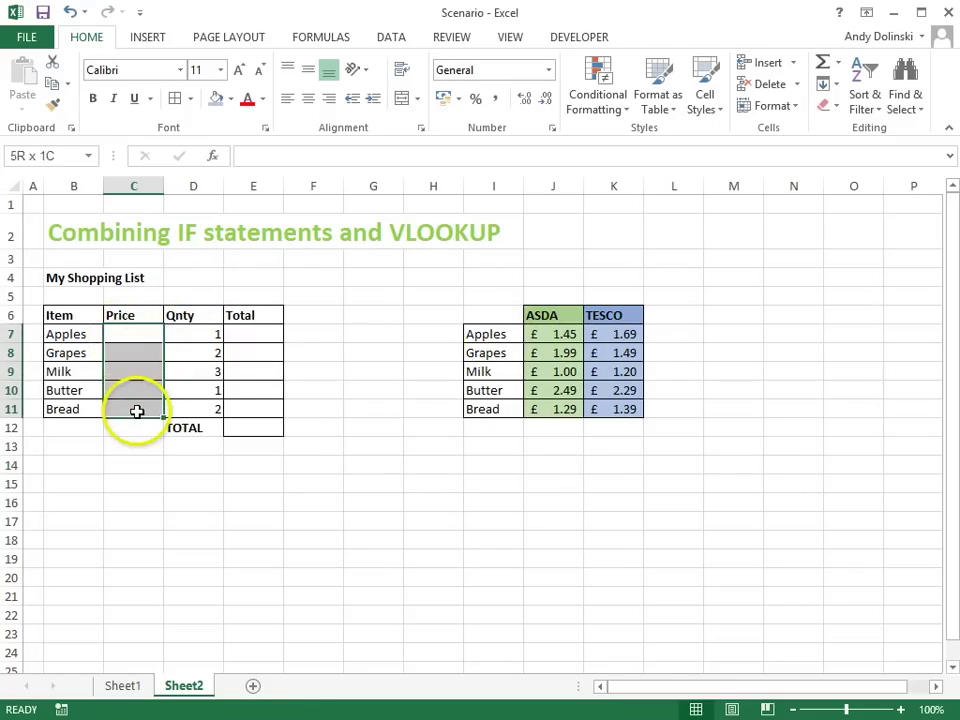
left_click_drag(251, 333, 251, 420)
left_click(251, 418)
left_click(240, 430)
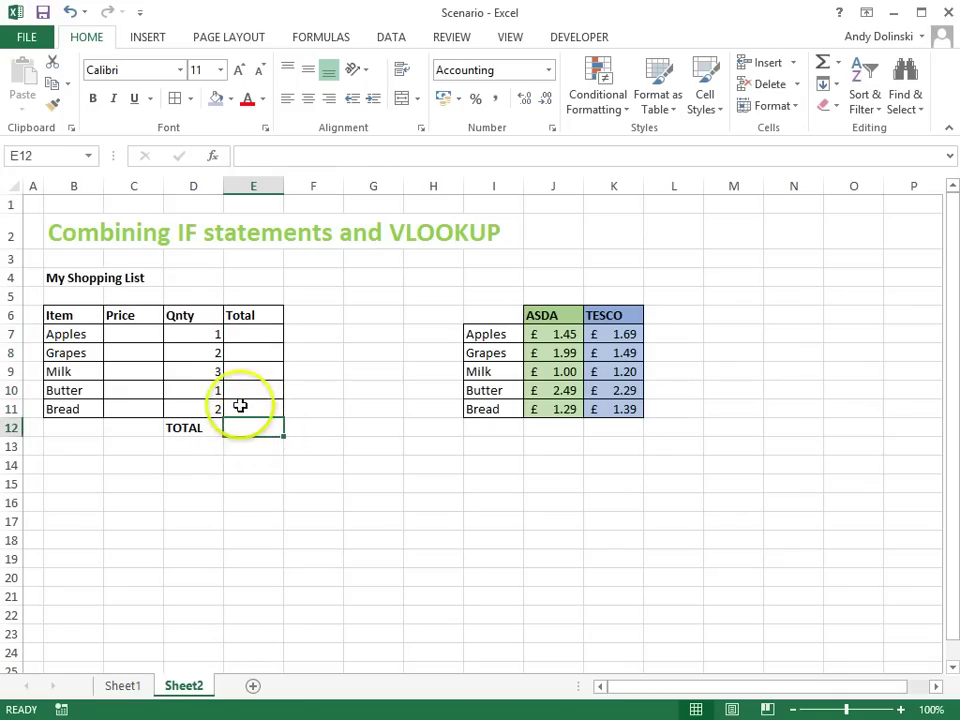
Enter the label "Choose Shop" in cell D4 and move on to cell F4.
left_click(190, 280)
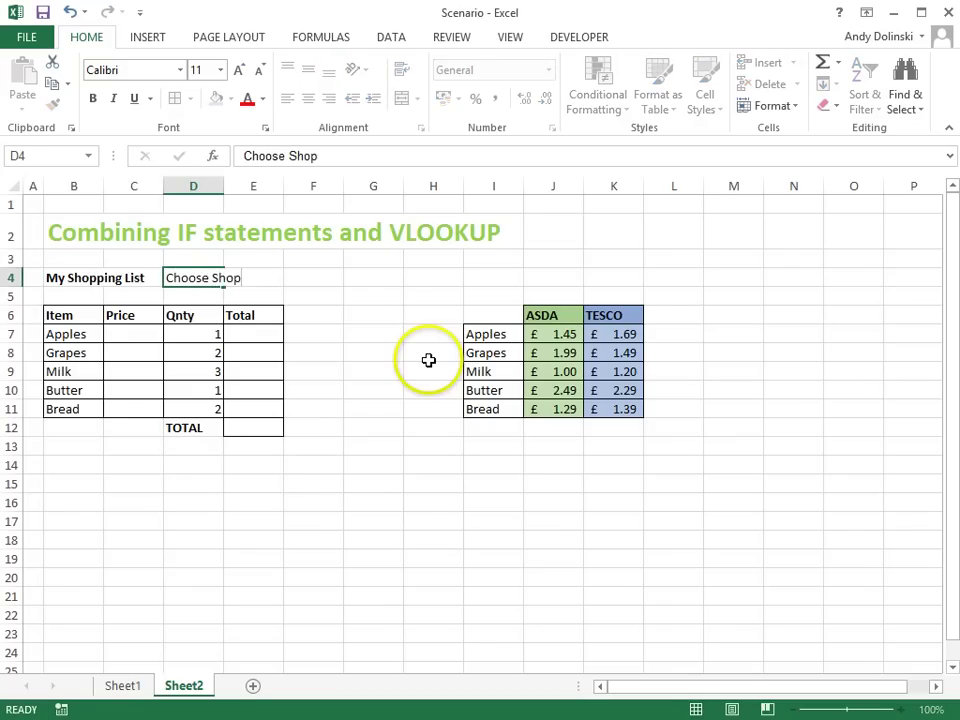
key("Tab")
key("Tab")
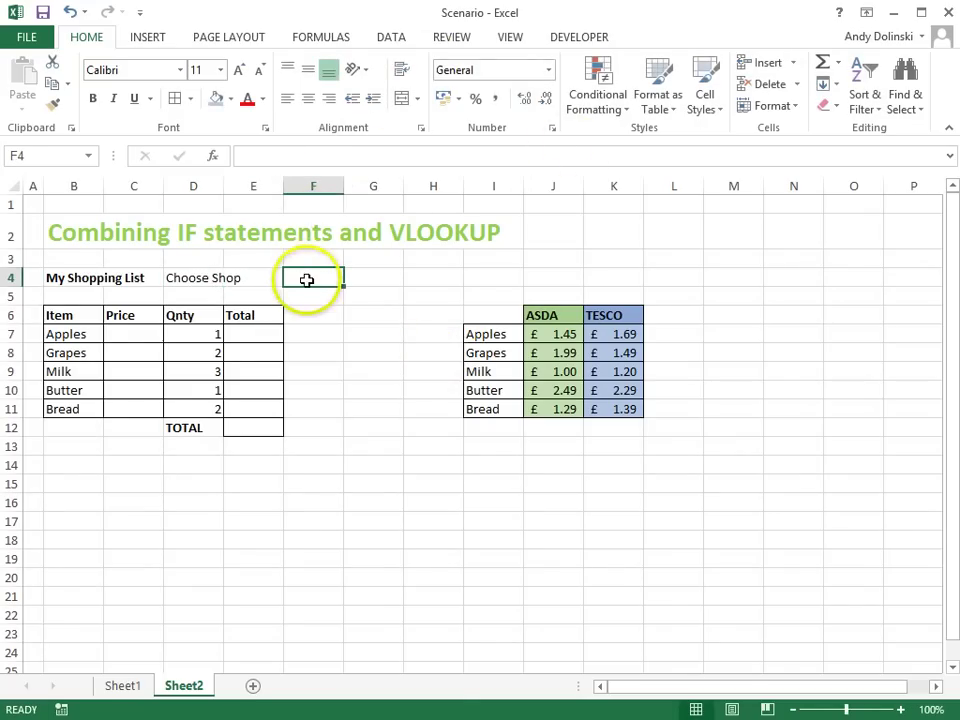
Add a list validation to F4 sourced from the shop names in $J$6:$K$6, and choose ASDA in it.
left_click(392, 40)
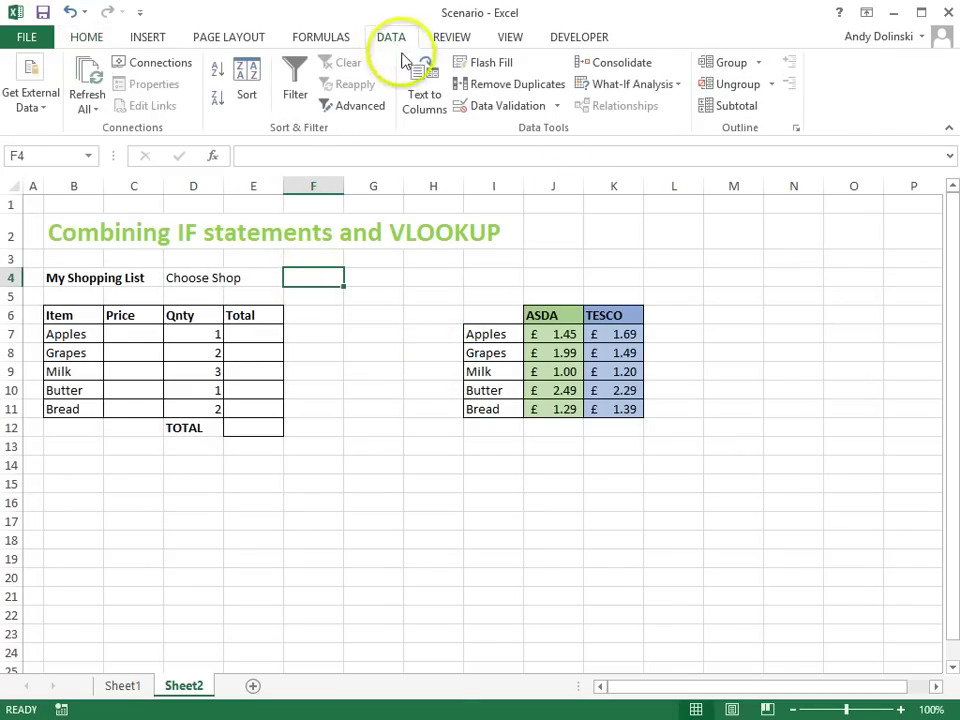
left_click(558, 108)
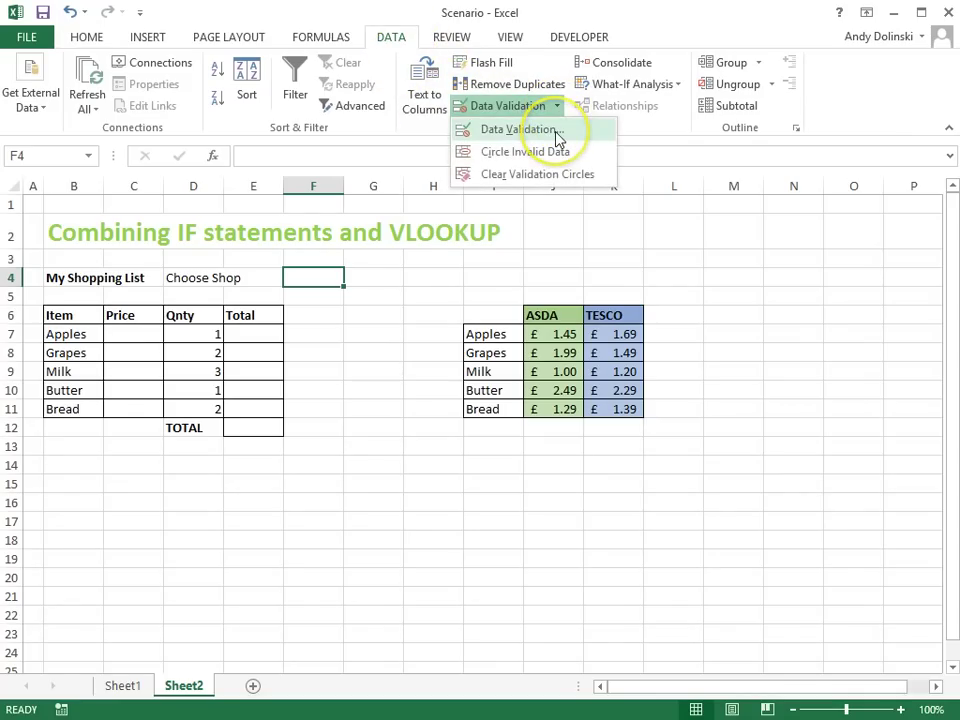
left_click(557, 136)
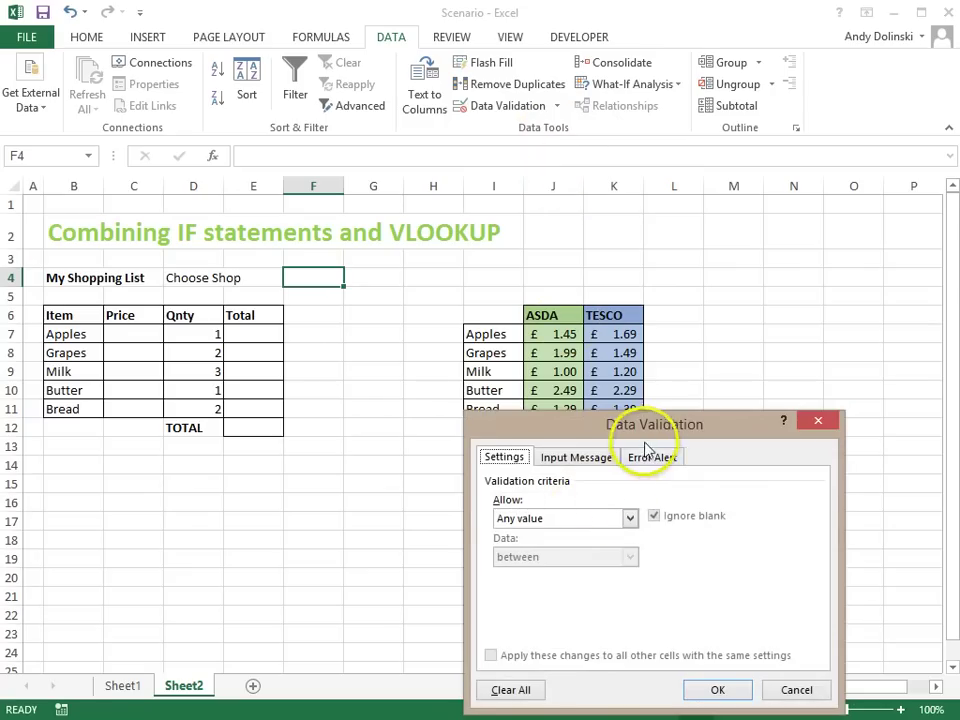
left_click(629, 518)
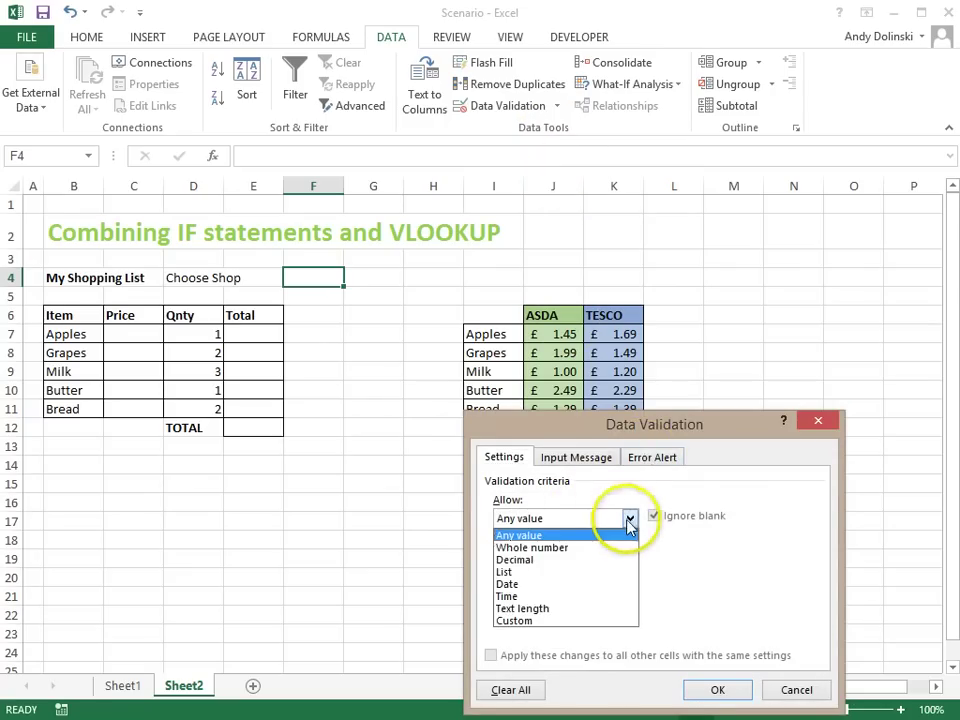
left_click(521, 572)
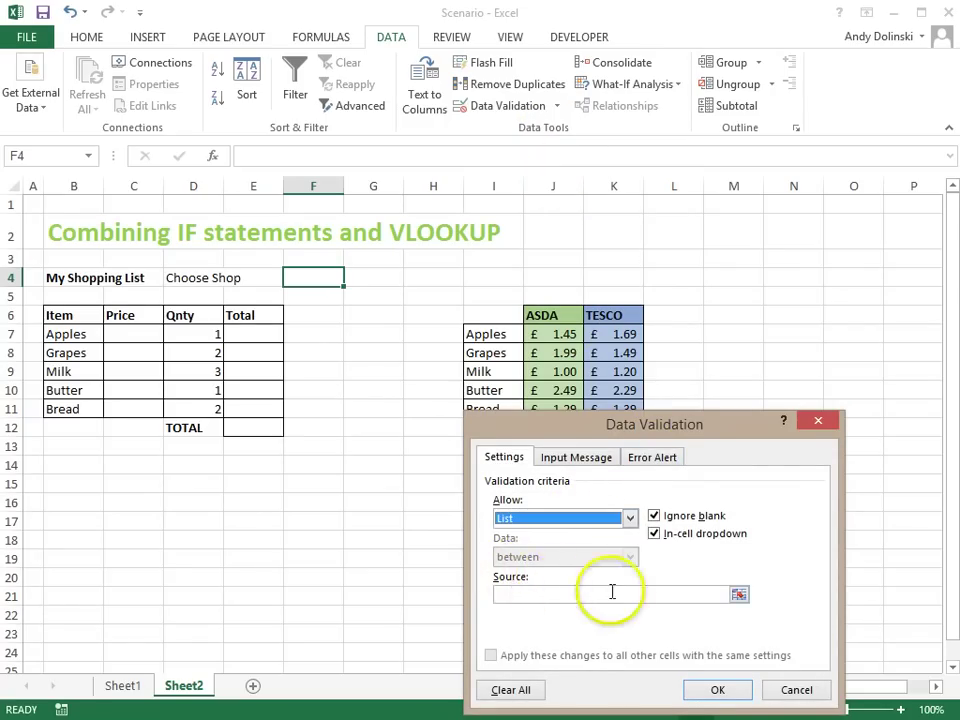
left_click(739, 595)
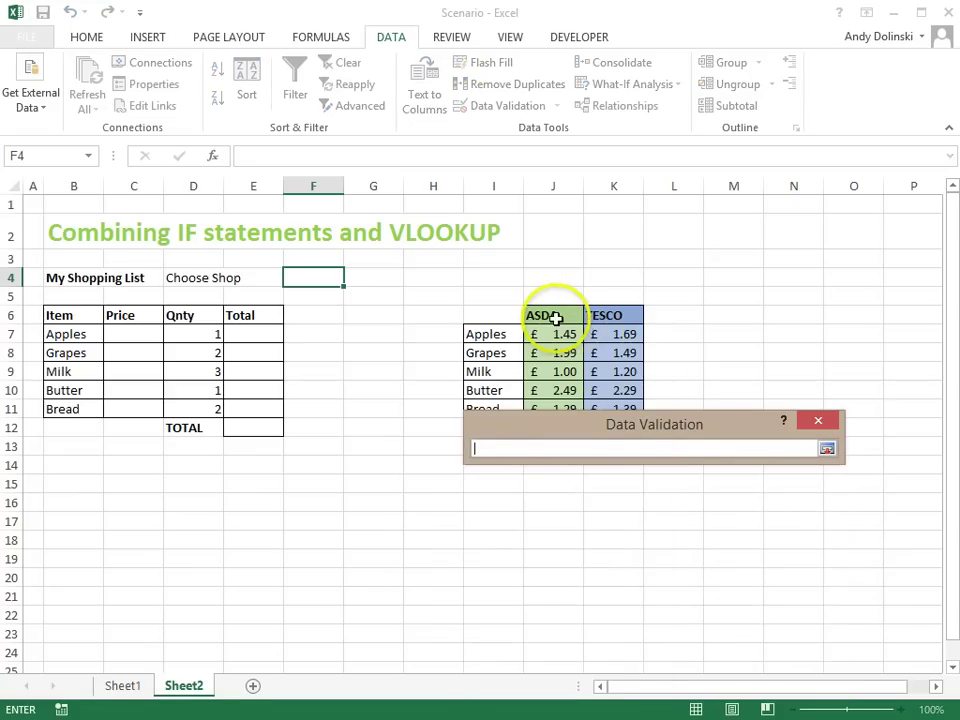
left_click_drag(556, 318, 590, 318)
key("Return")
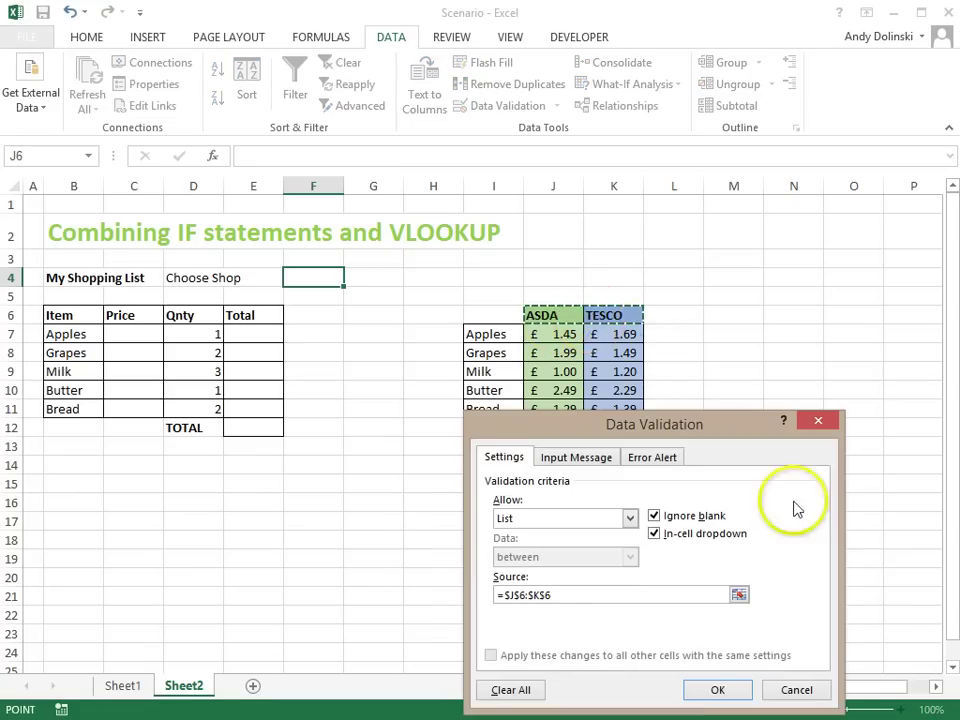
left_click(720, 692)
left_click(353, 279)
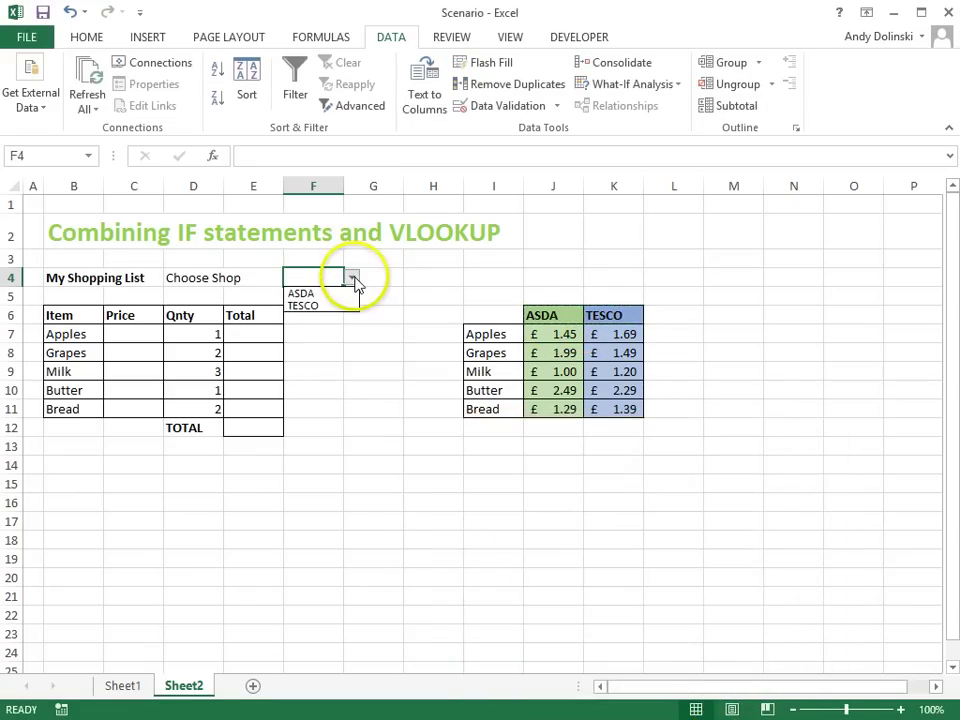
left_click(308, 294)
Start an IF formula in C7 that tests whether $F$4 equals the ASDA header $J$6, both as absolute references.
left_click(156, 338)
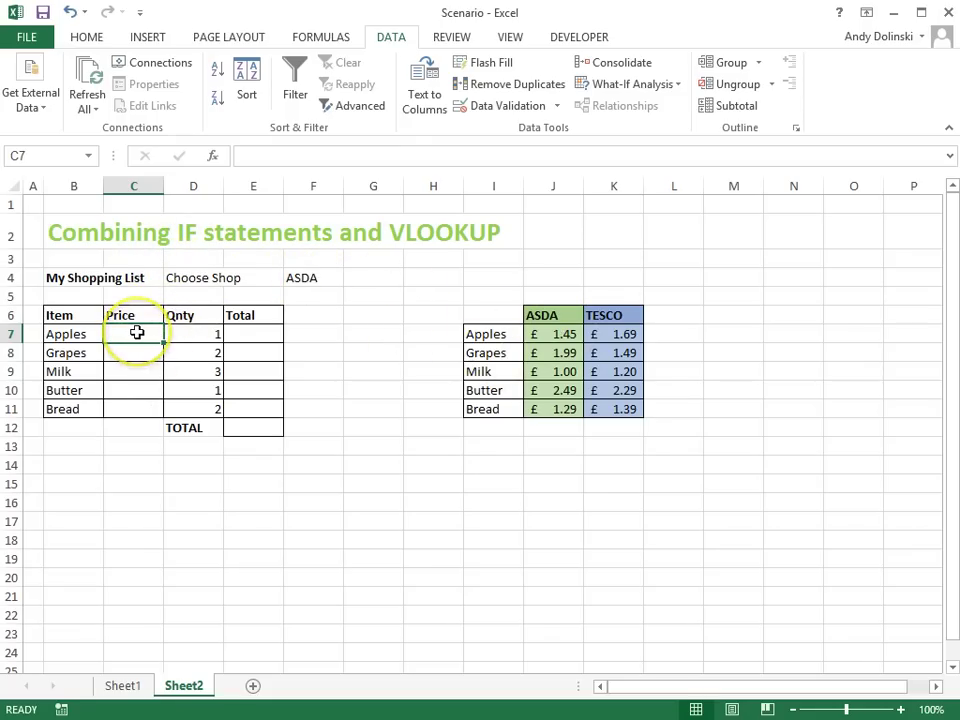
type("=")
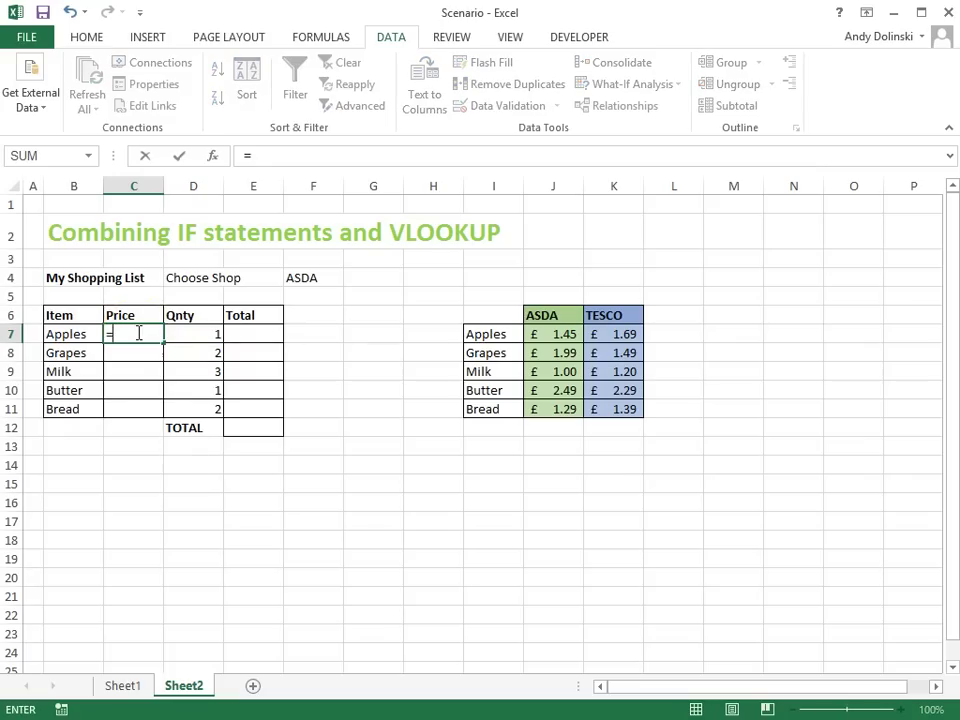
type("if(")
left_click(320, 280)
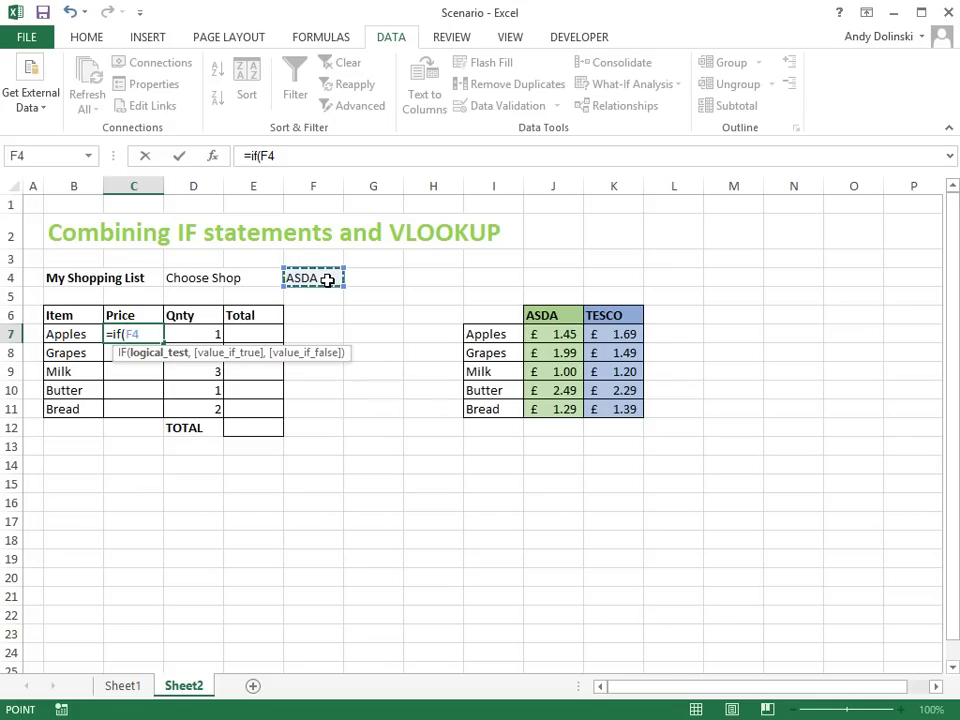
left_click(580, 123)
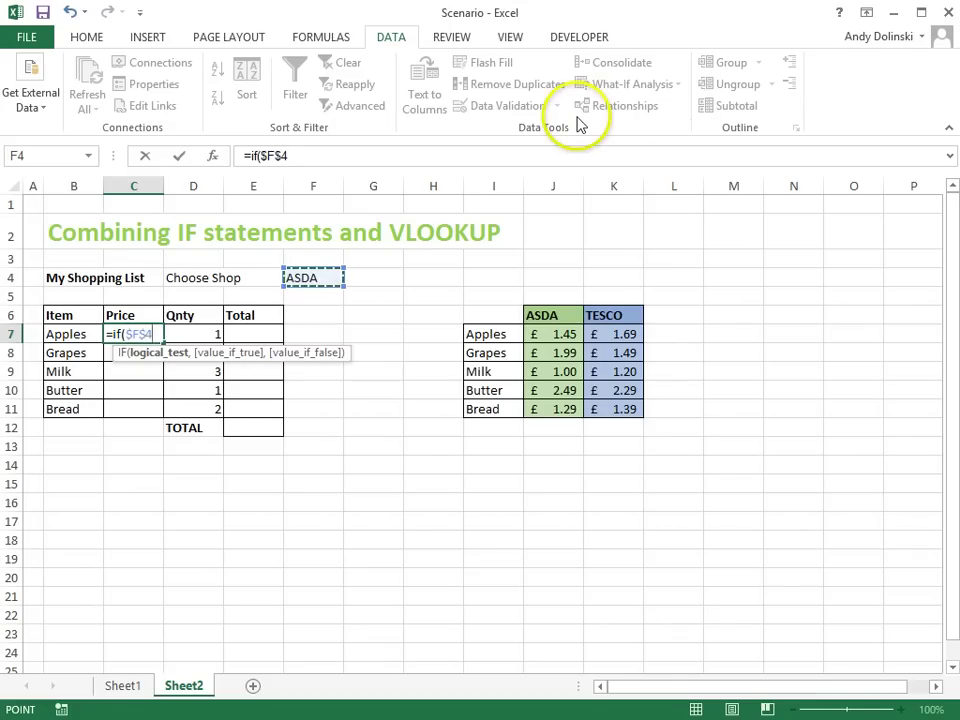
type(",")
key("BackSpace")
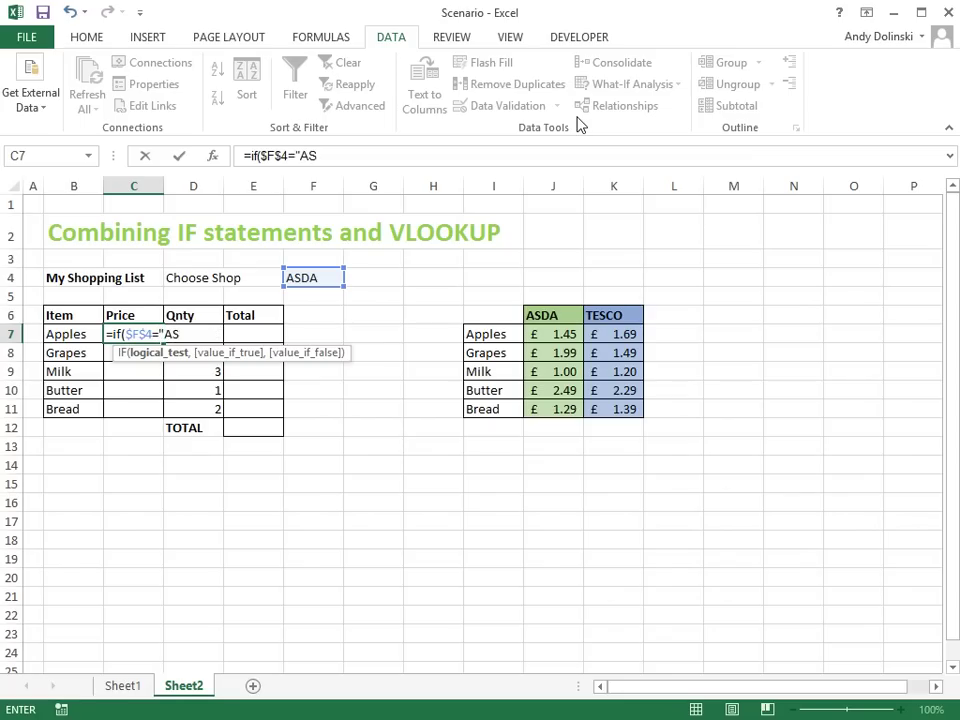
left_click(543, 315)
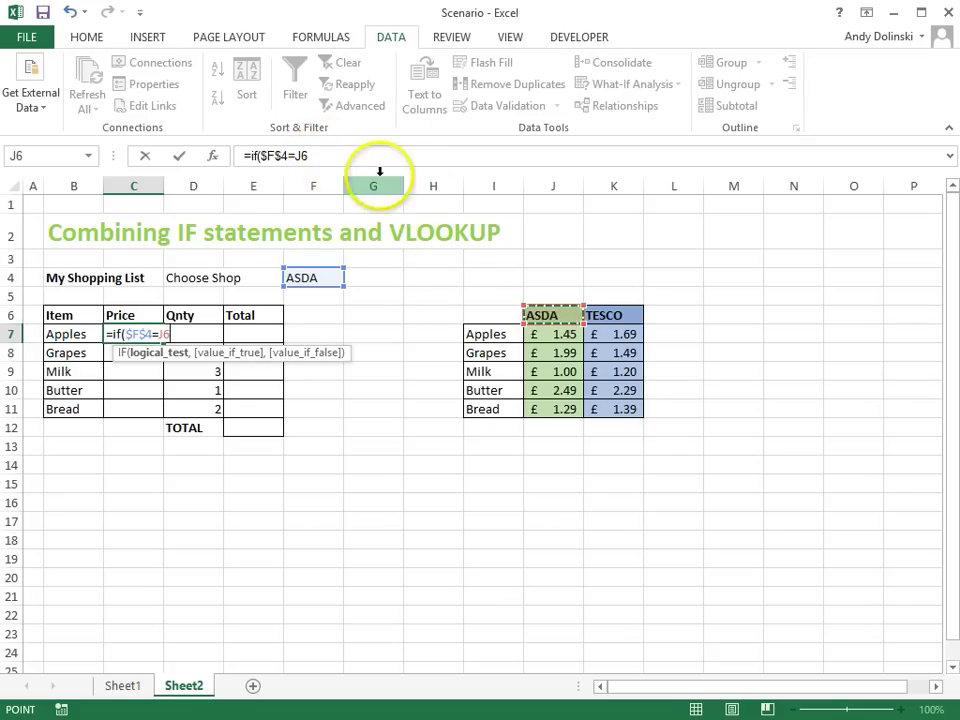
key("F4")
Add the value-if-true argument as a VLOOKUP of B7 in $I$7:$K$11, returning column 2 with range lookup False.
type(",vloo")
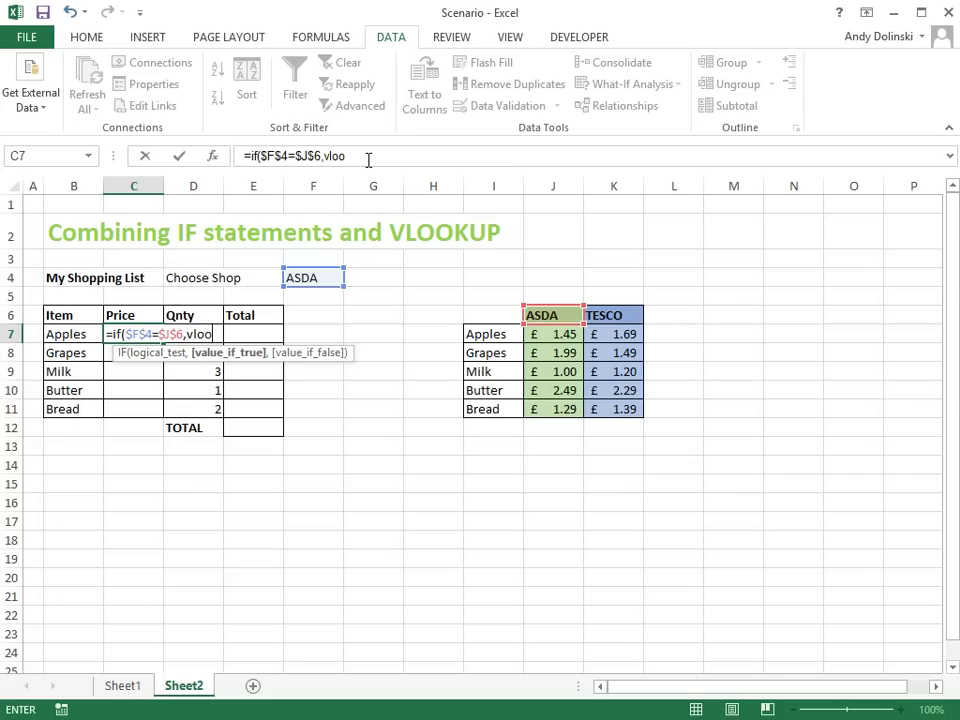
type("kup(")
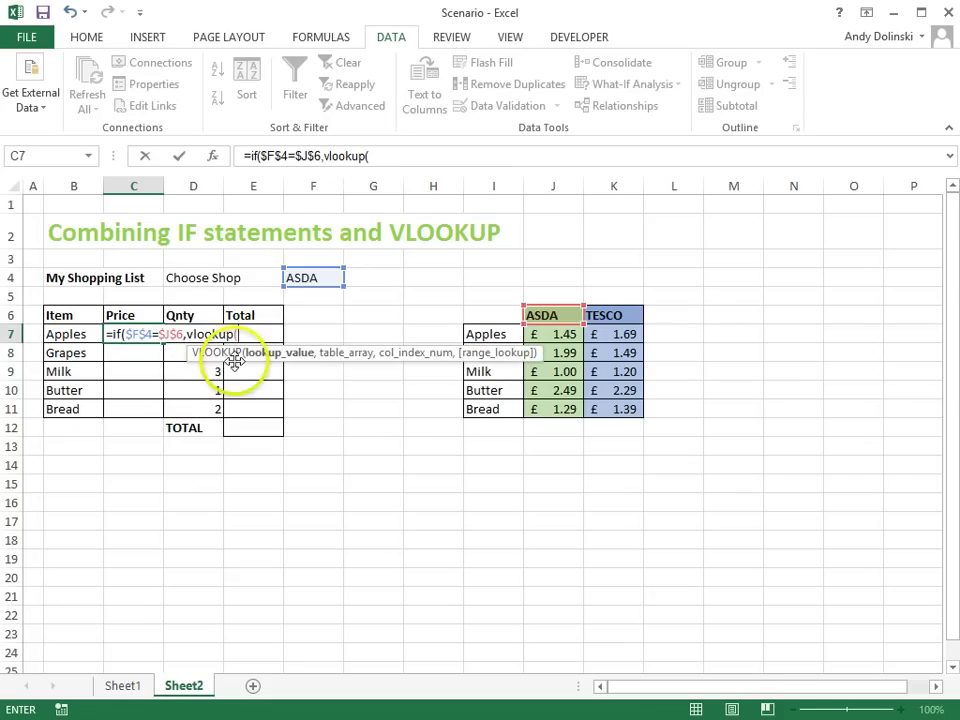
left_click(78, 334)
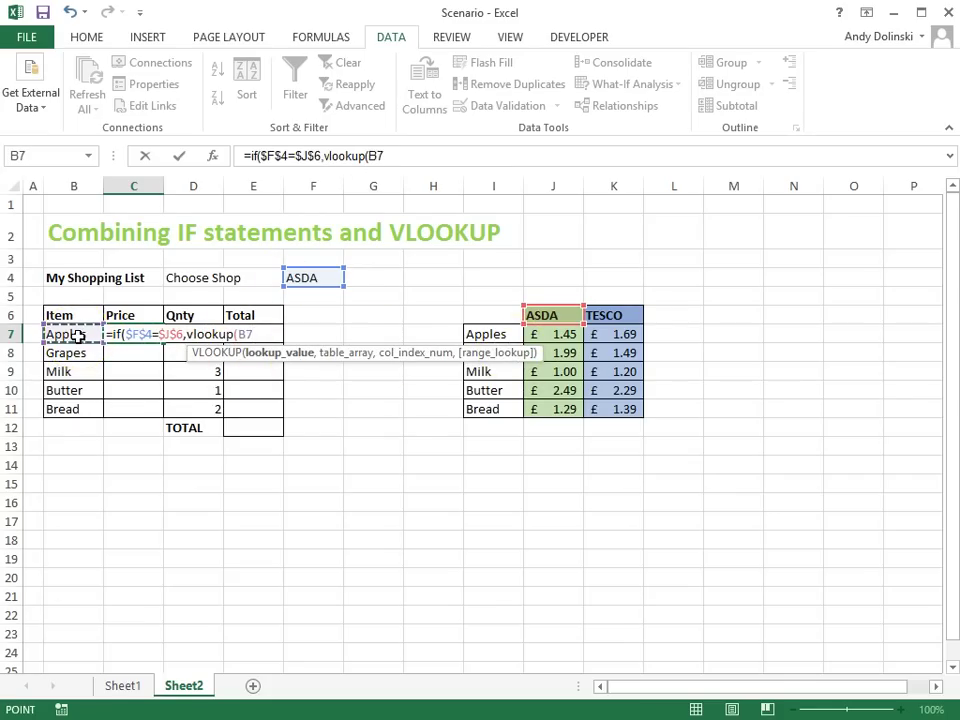
type(",")
left_click_drag(497, 330, 620, 409)
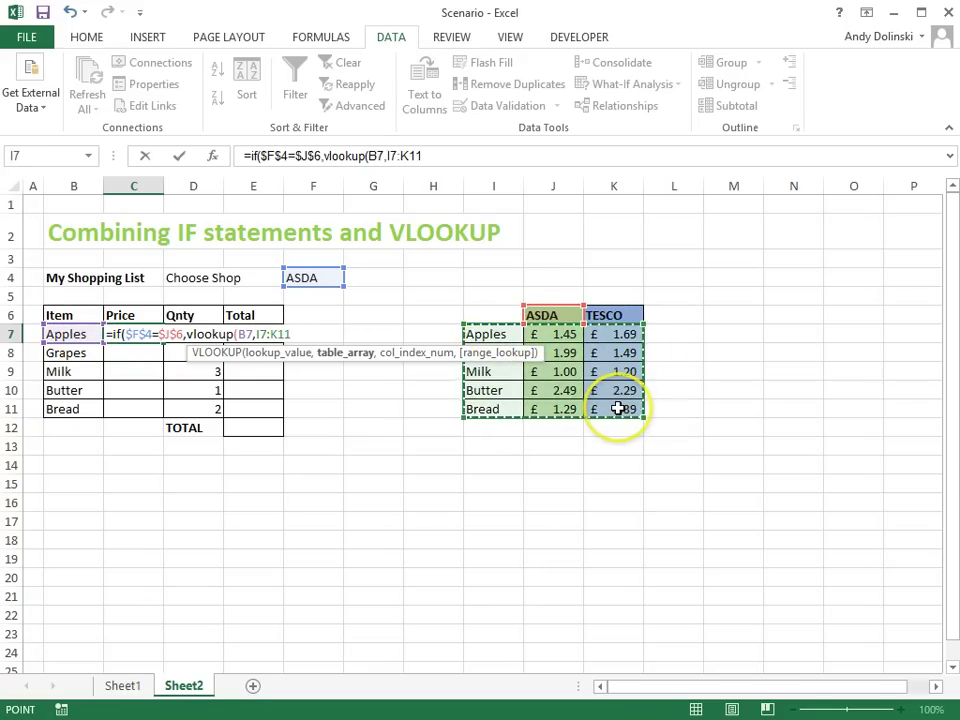
key("F4")
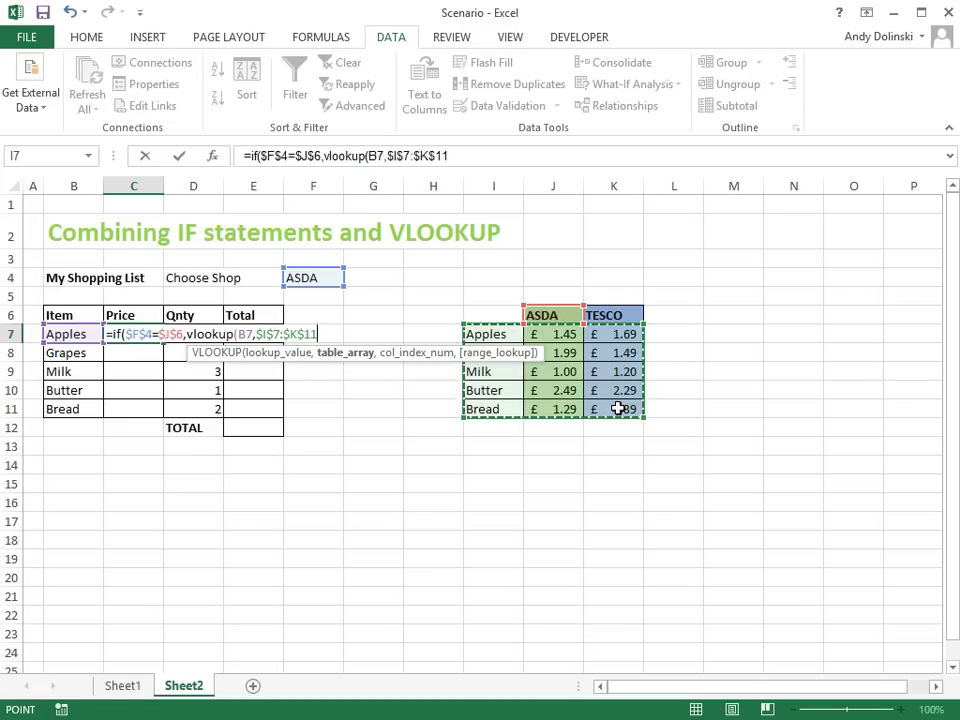
type(",")
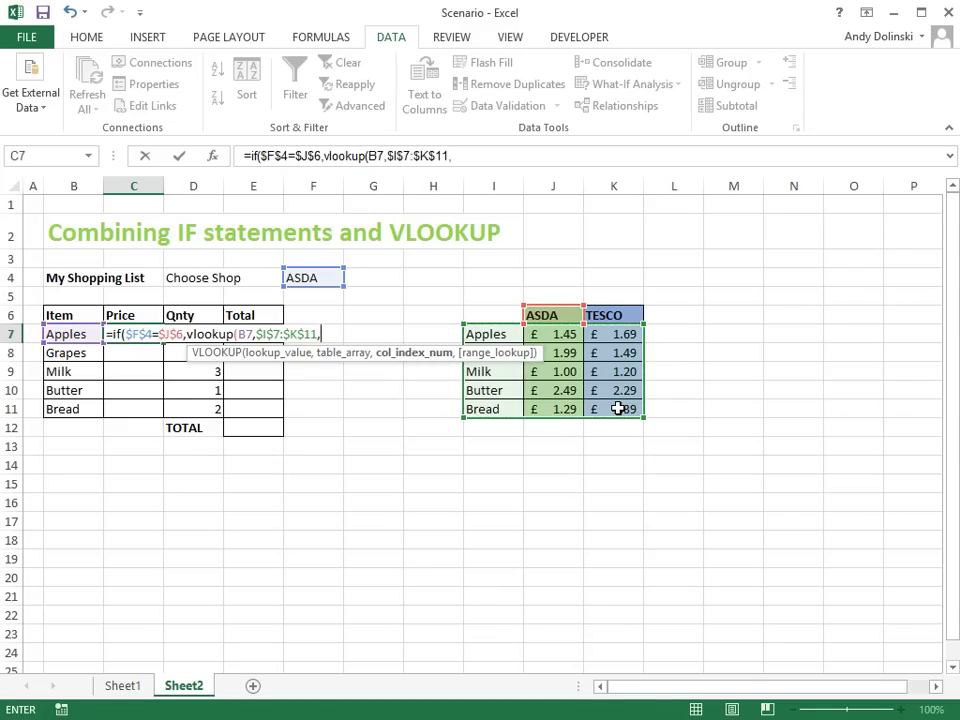
type("2,")
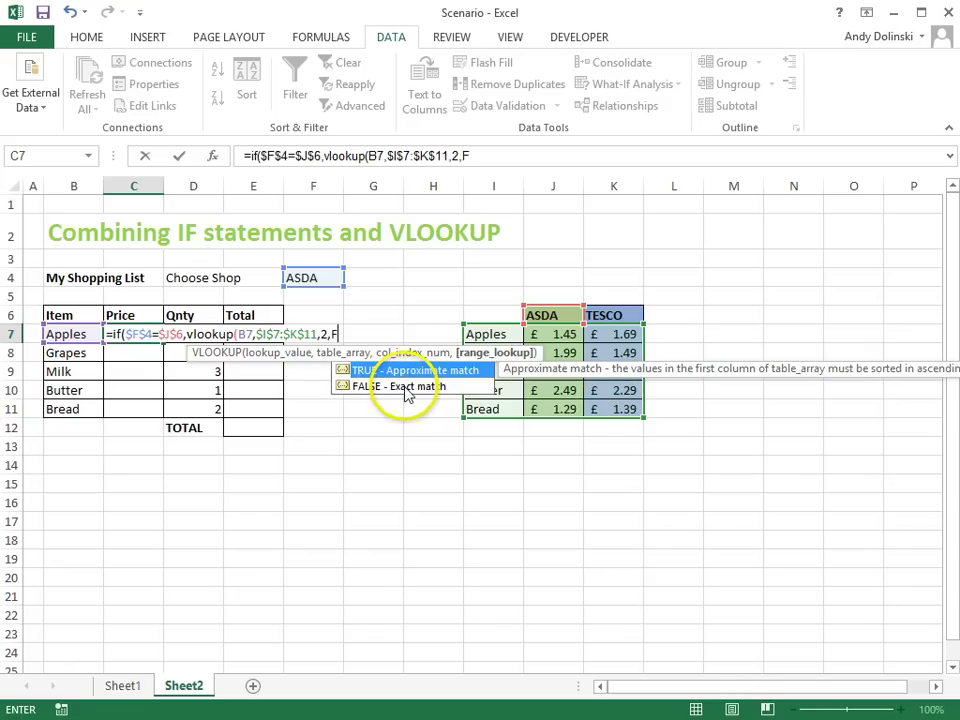
type("False),")
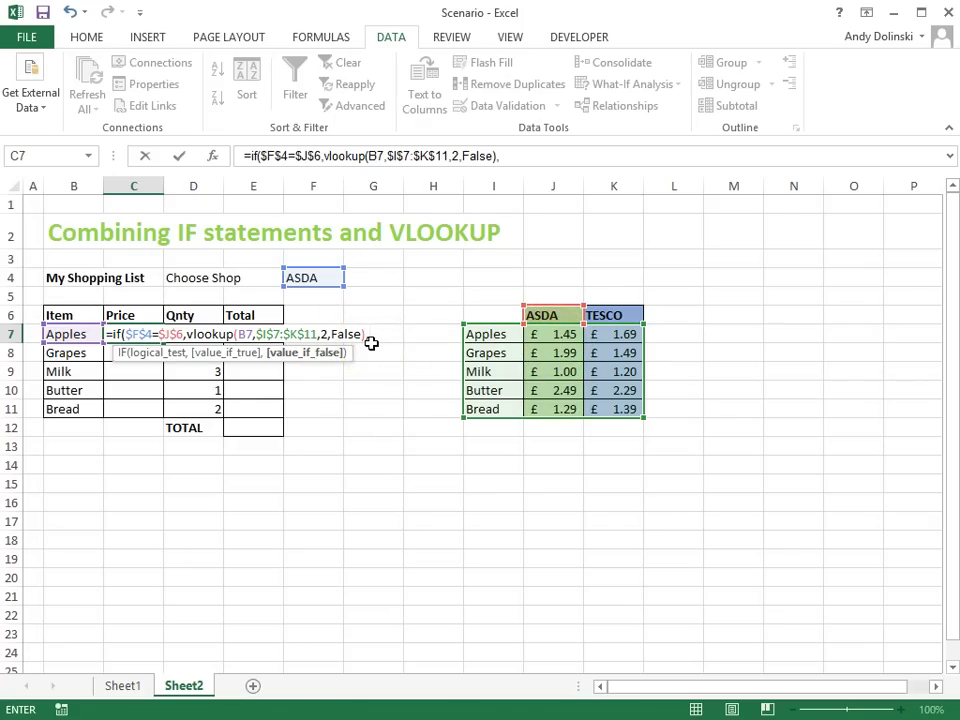
Complete the C7 formula with a value-if-false VLOOKUP of B7 in $I$7:$K$11, column 3, range lookup false, and fill it down to C11.
type("vloo")
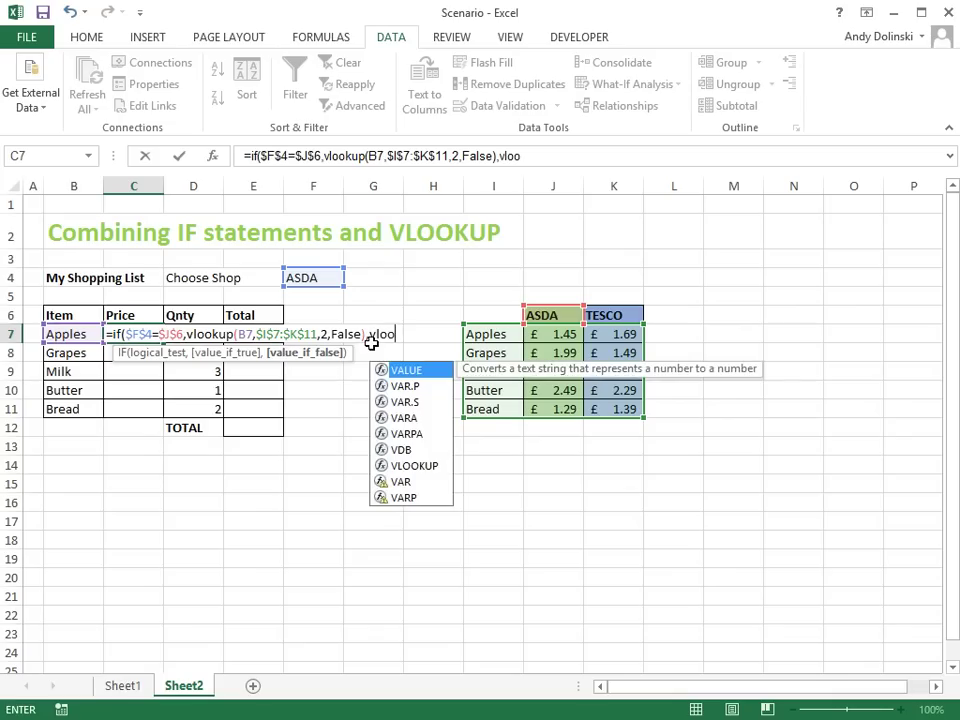
type("kup(")
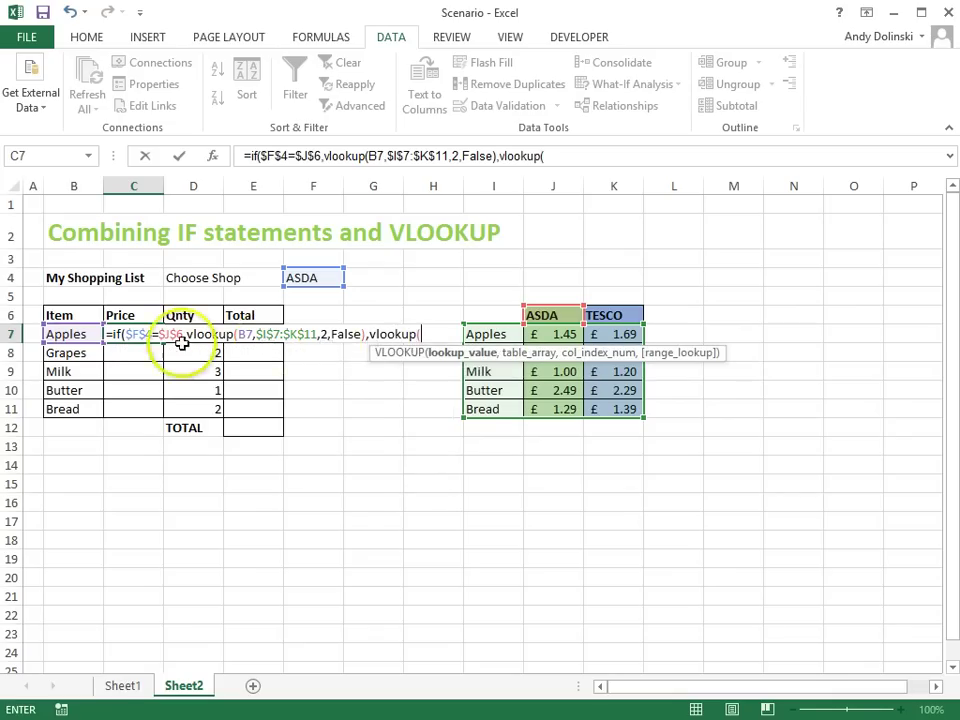
left_click(80, 339)
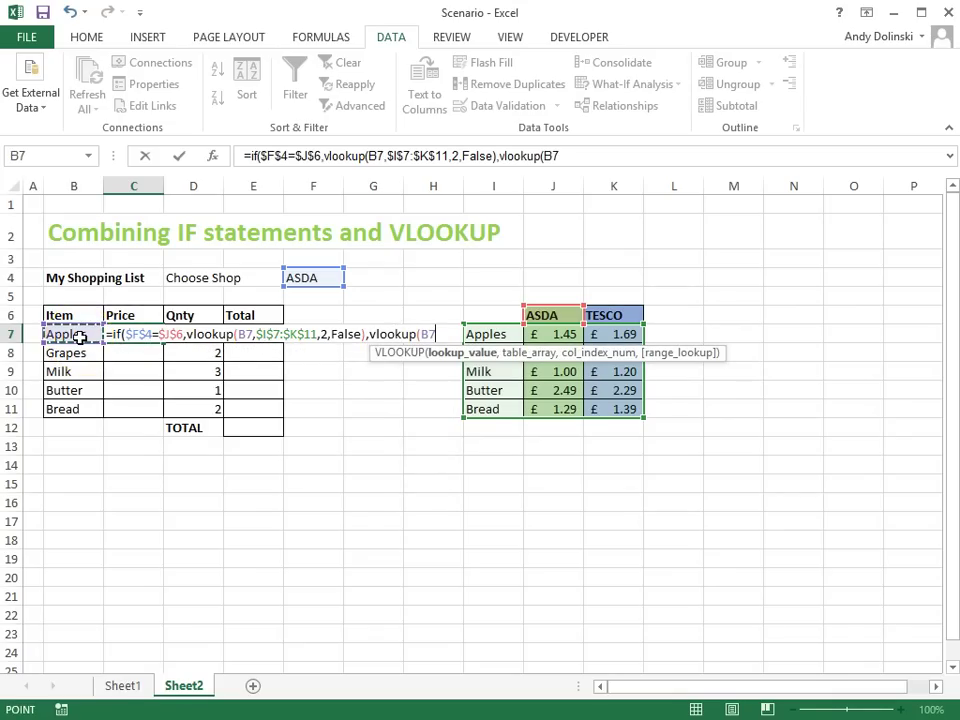
type(",")
left_click_drag(491, 330, 626, 410)
key("F4")
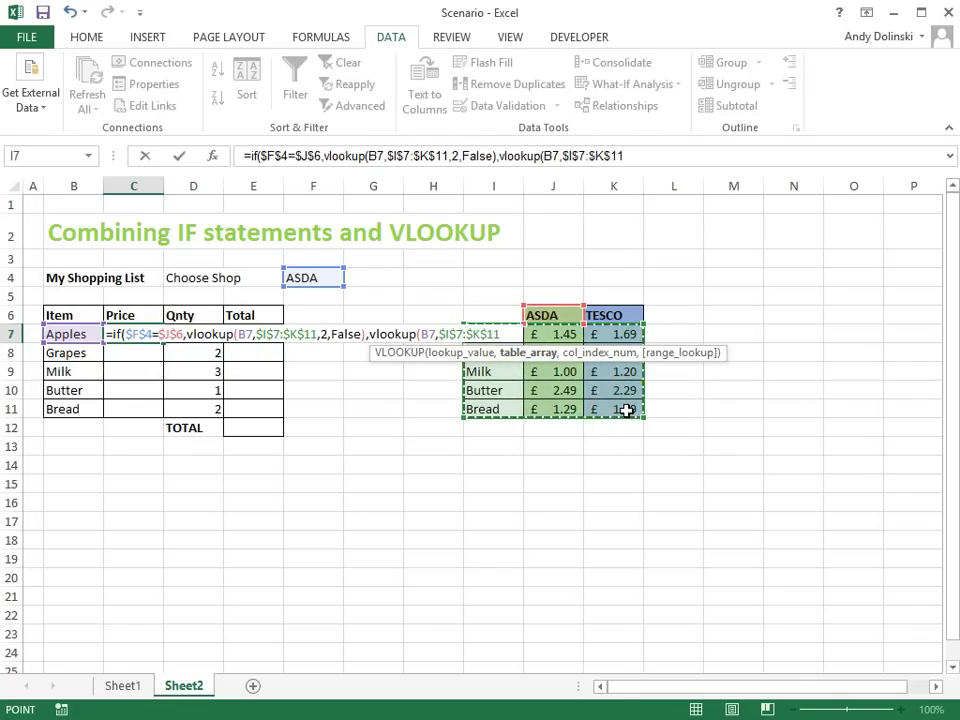
type(",")
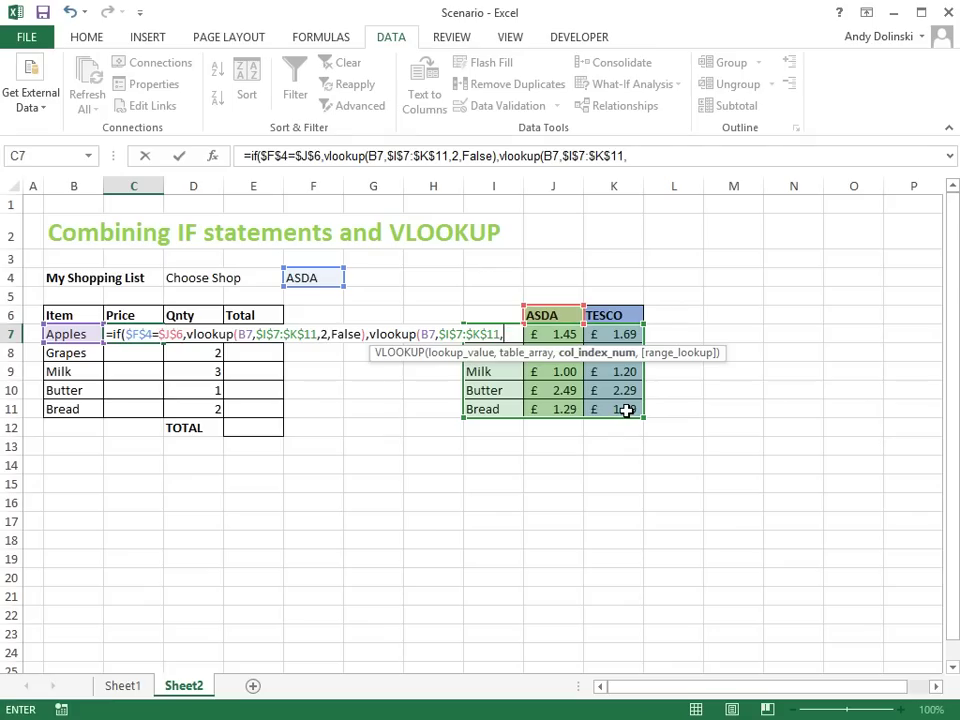
type("3,fal")
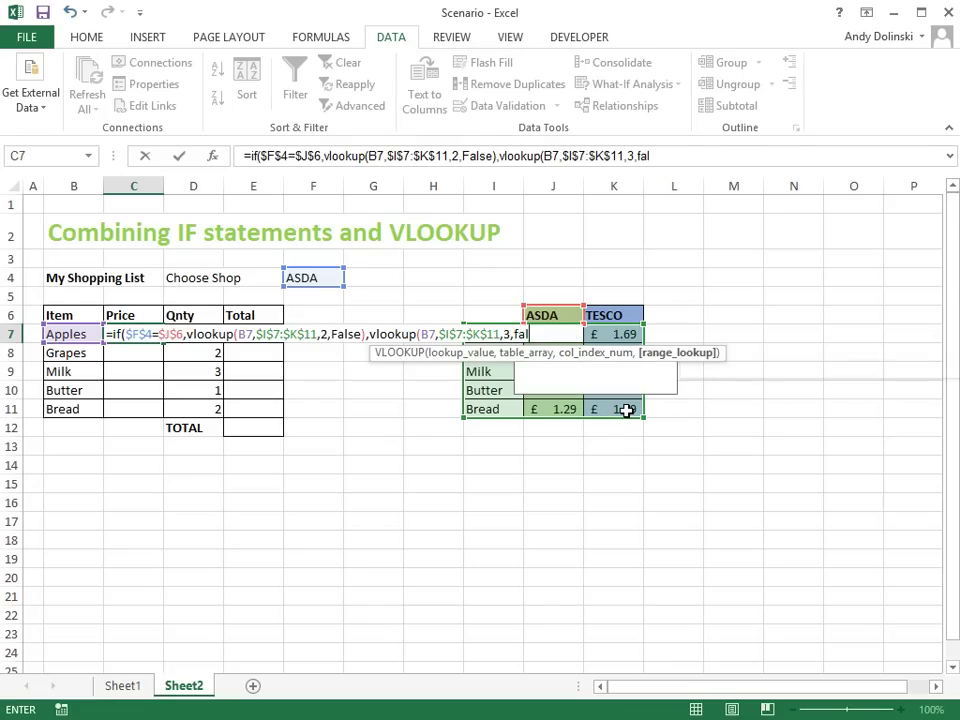
type("se)")
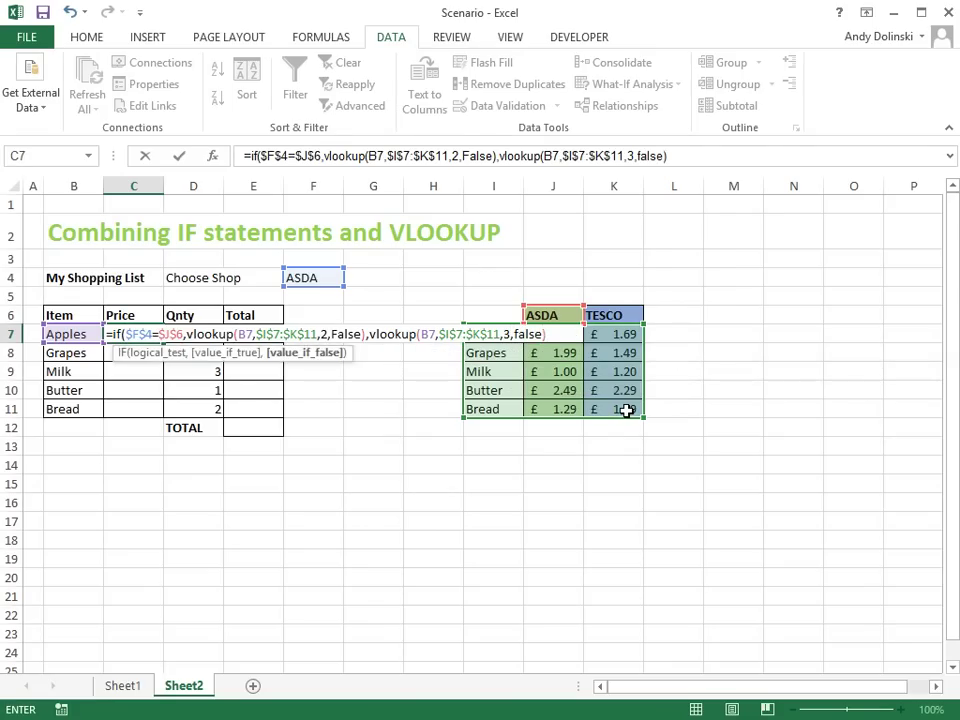
key("Return")
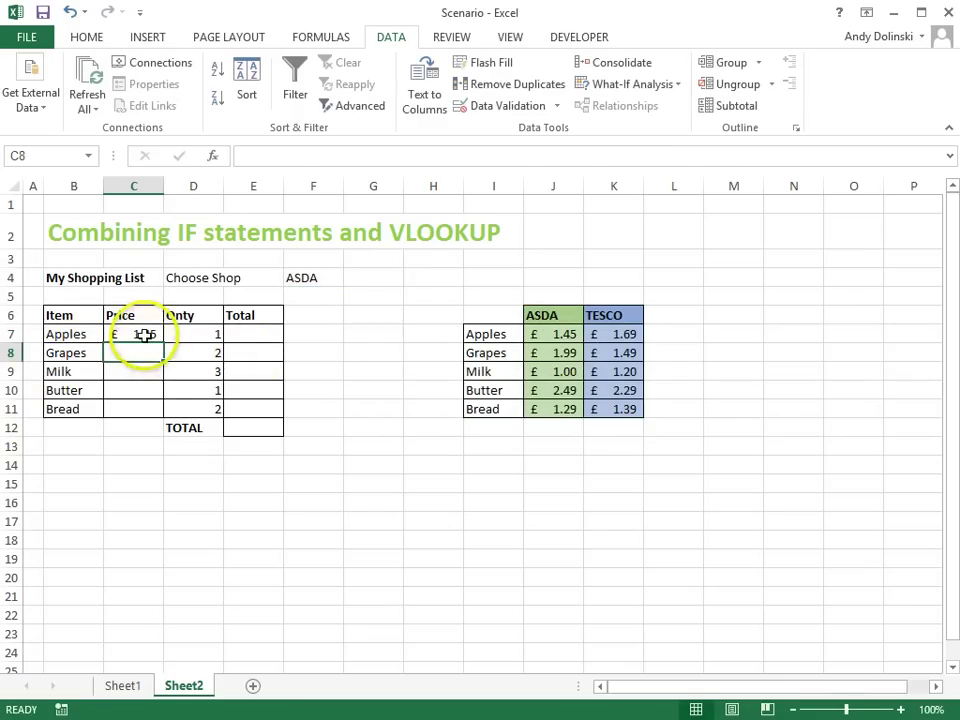
left_click(152, 338)
left_click_drag(163, 343, 161, 409)
Test the price formulas by switching the shop in F4 to TESCO and back to ASDA.
left_click(335, 287)
left_click(352, 278)
left_click(320, 307)
left_click(352, 278)
left_click(318, 293)
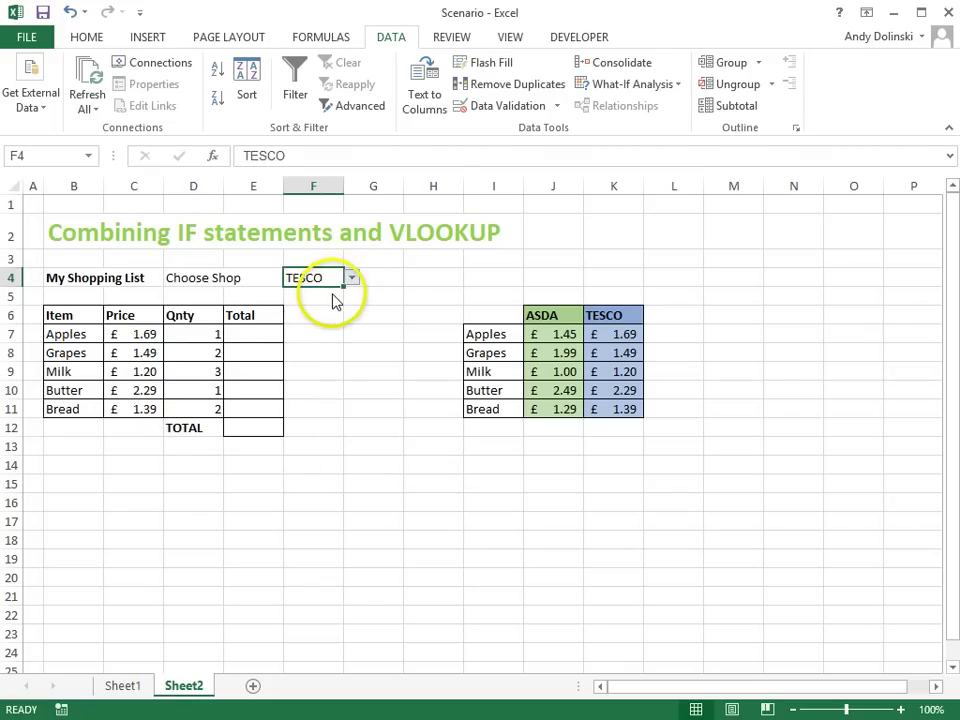
Calculate the Apples total in E7 as =C7*D7 and fill the formula down to E11.
left_click(257, 335)
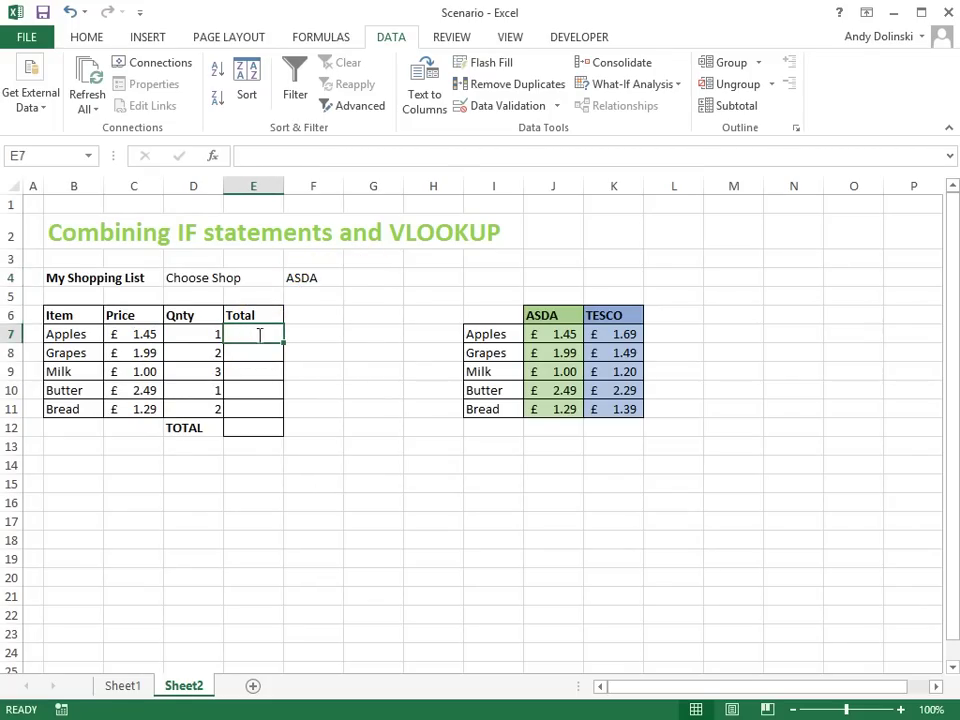
type("=")
left_click(133, 335)
type("*")
left_click(205, 340)
key("Return")
left_click(274, 336)
left_click_drag(282, 343, 270, 410)
Sum the item totals E7:E11 in the TOTAL cell E12.
left_click(259, 430)
left_click(88, 37)
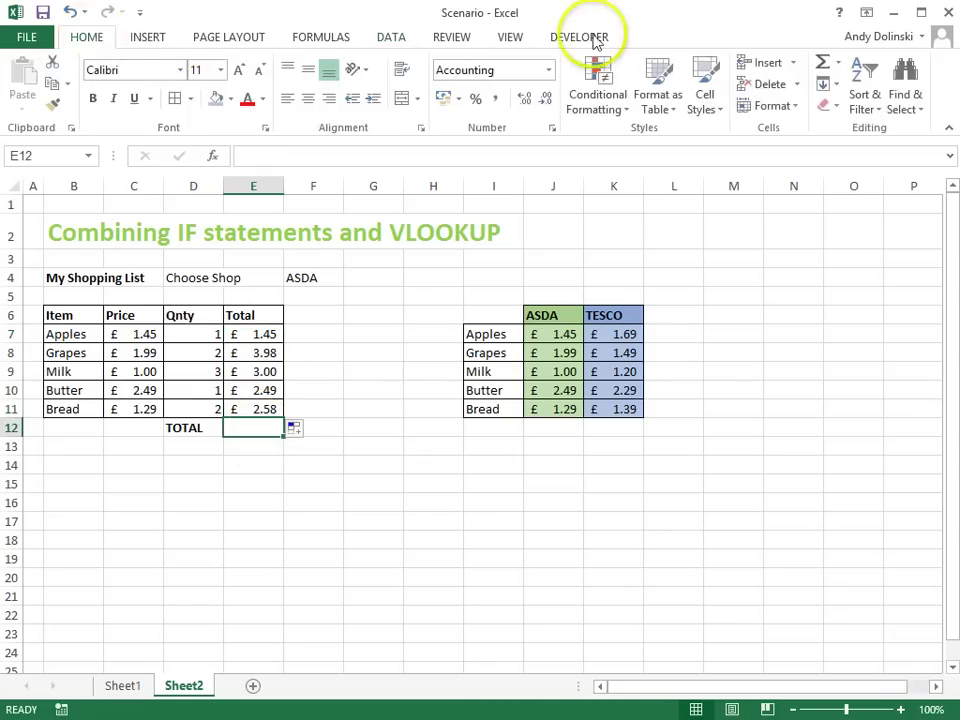
left_click(822, 64)
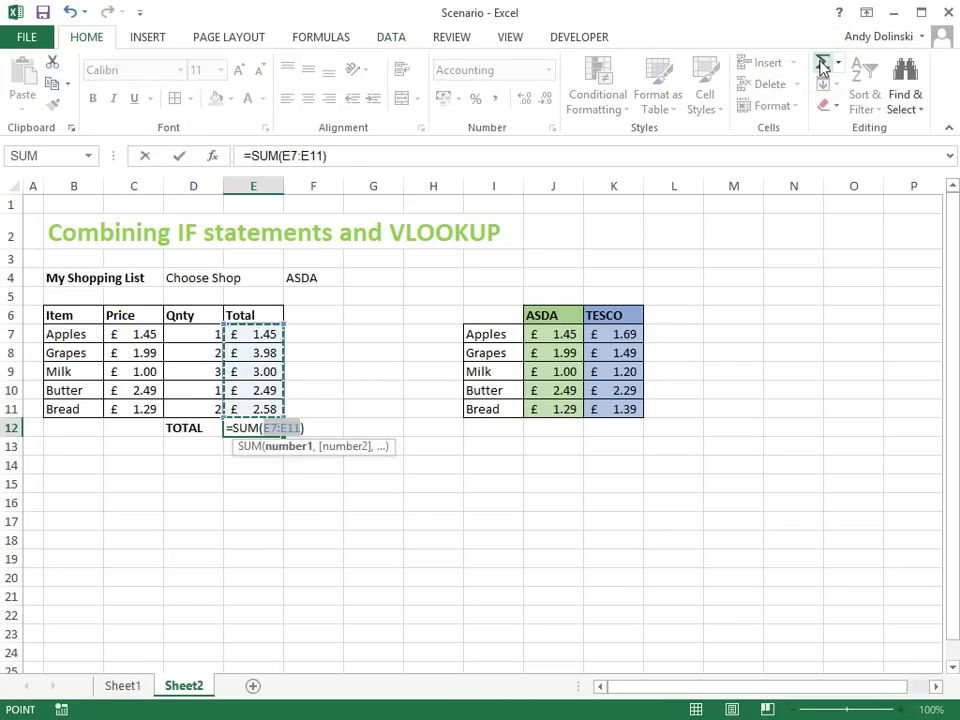
key("Return")
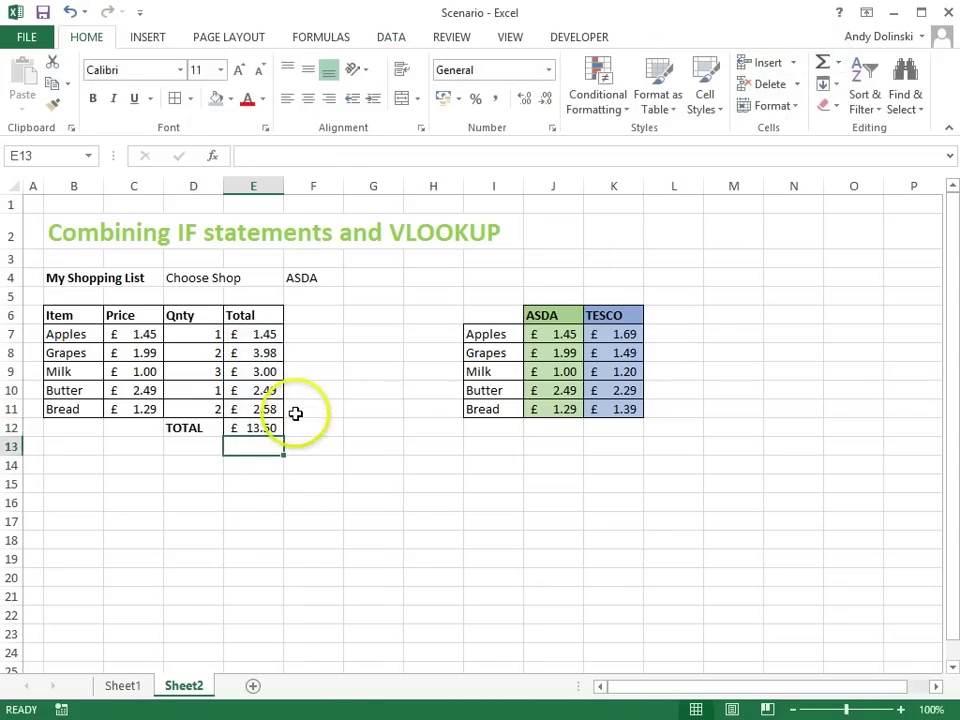